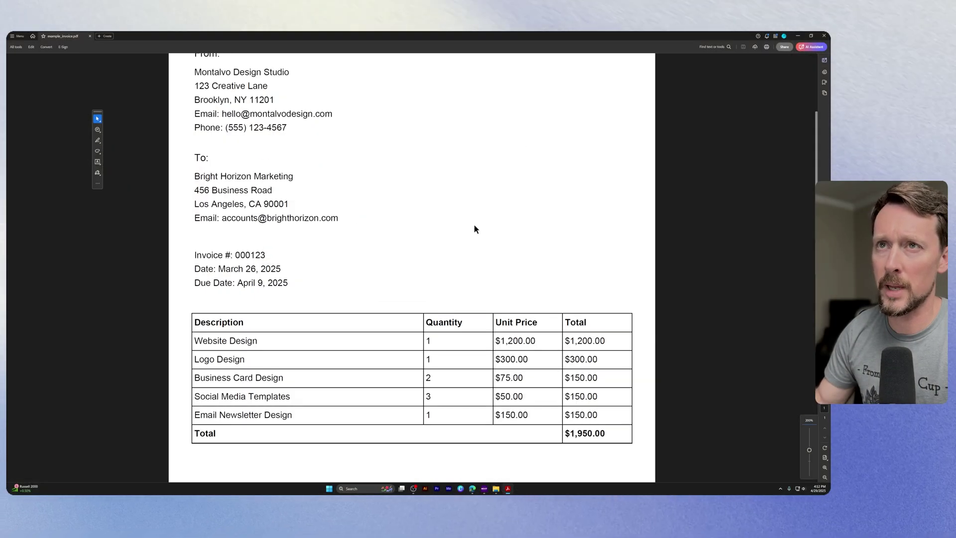
scroll(361, 145, "up", 2)
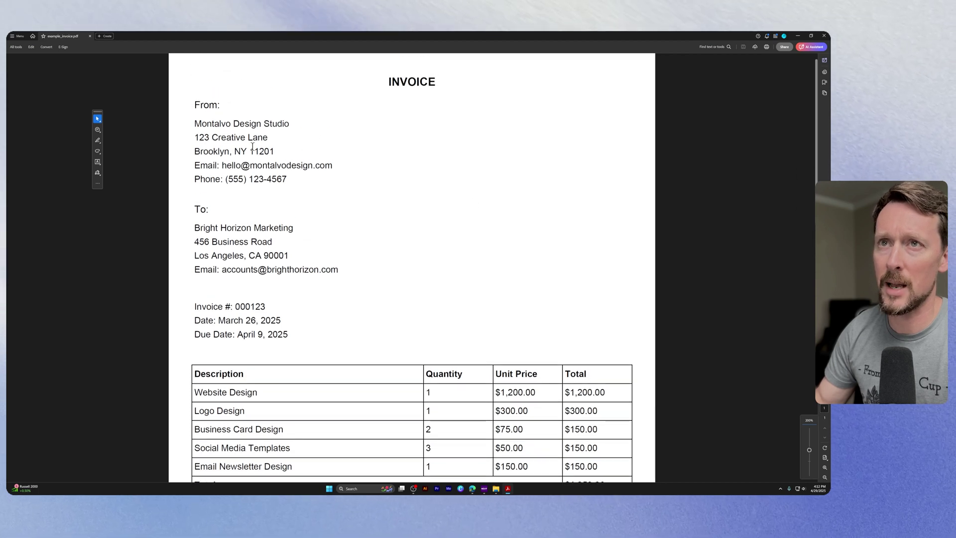
Step: Scroll through the invoice's line-item table in Acrobat, then switch to the Lido browser window
scroll(257, 279, "down", 2)
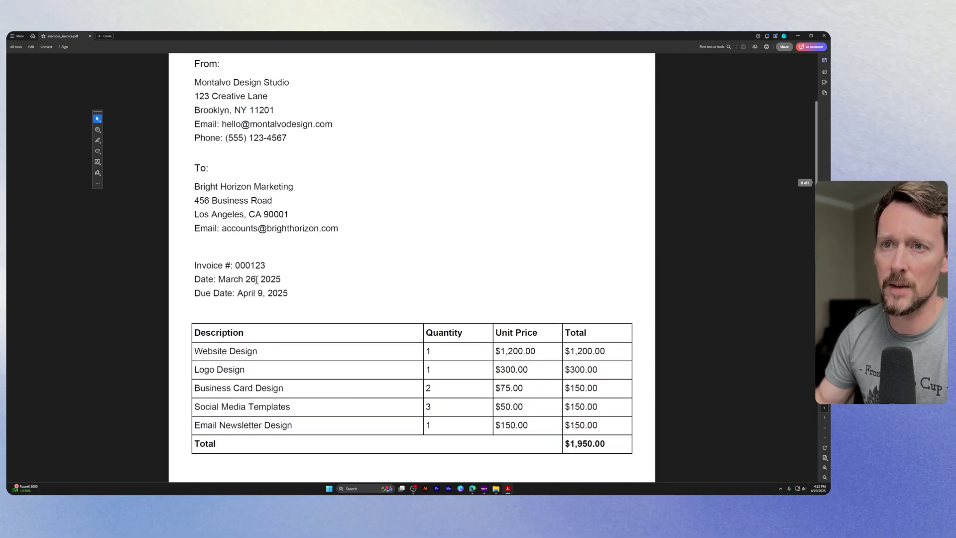
scroll(257, 279, "down", 3)
scroll(265, 273, "down", 2)
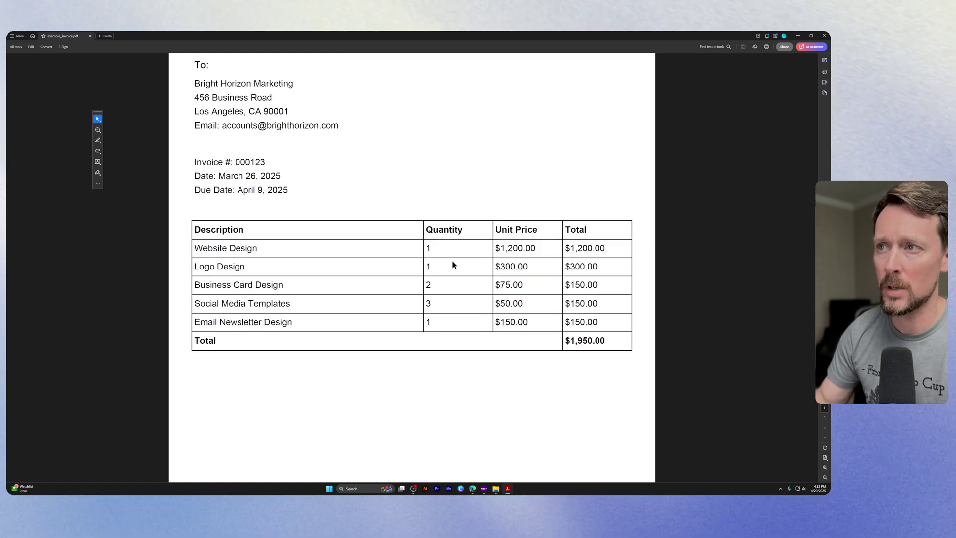
scroll(574, 261, "down", 1)
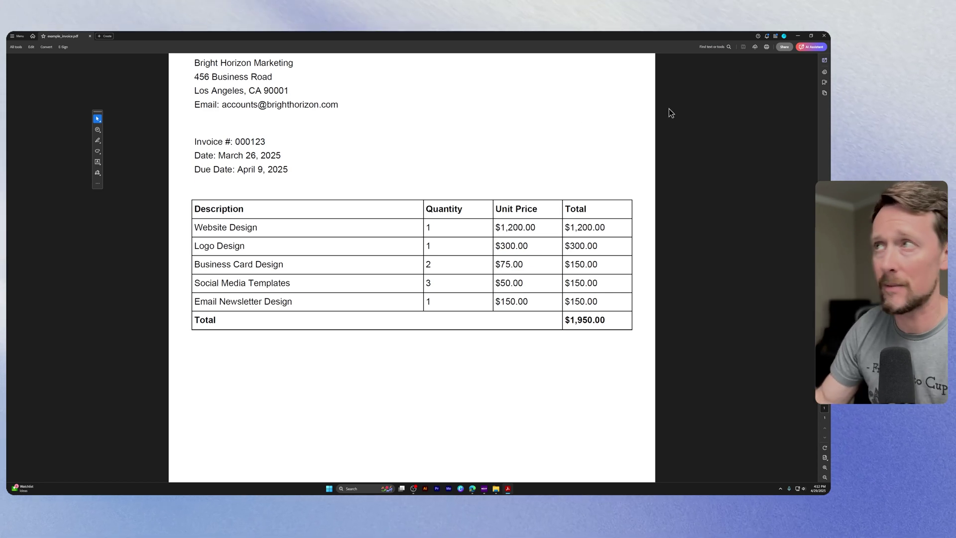
key("alt+Tab")
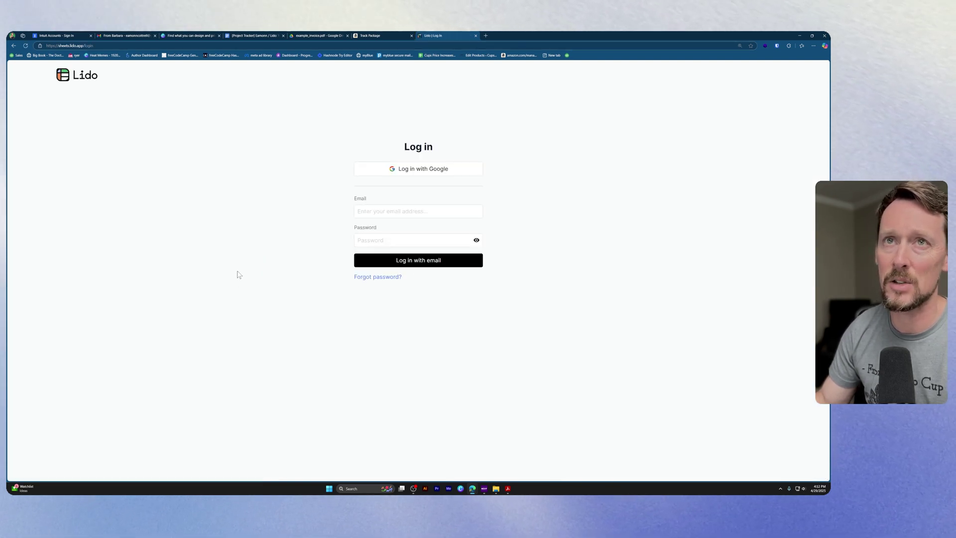
Step: Sign in to Lido with a Google account and open a spreadsheet from the Files list
left_click(415, 170)
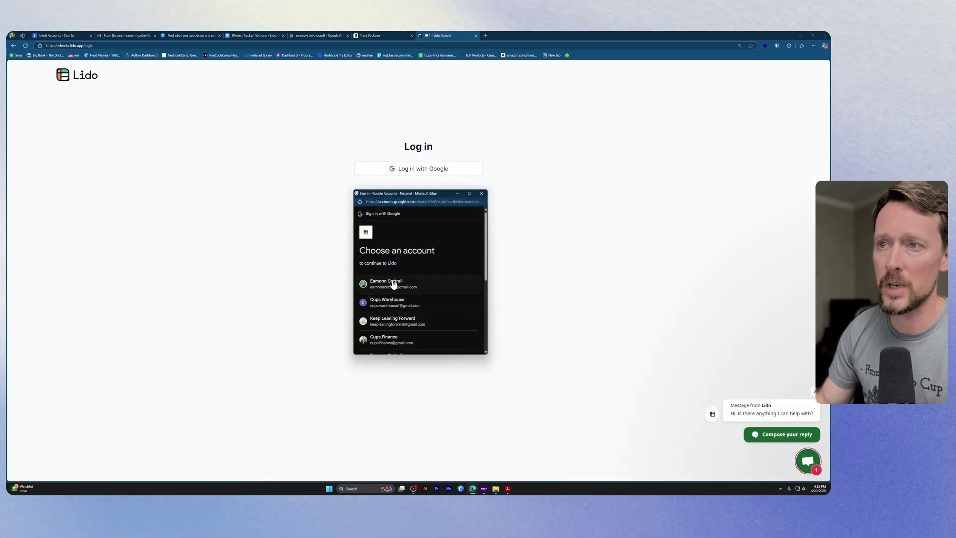
left_click(393, 284)
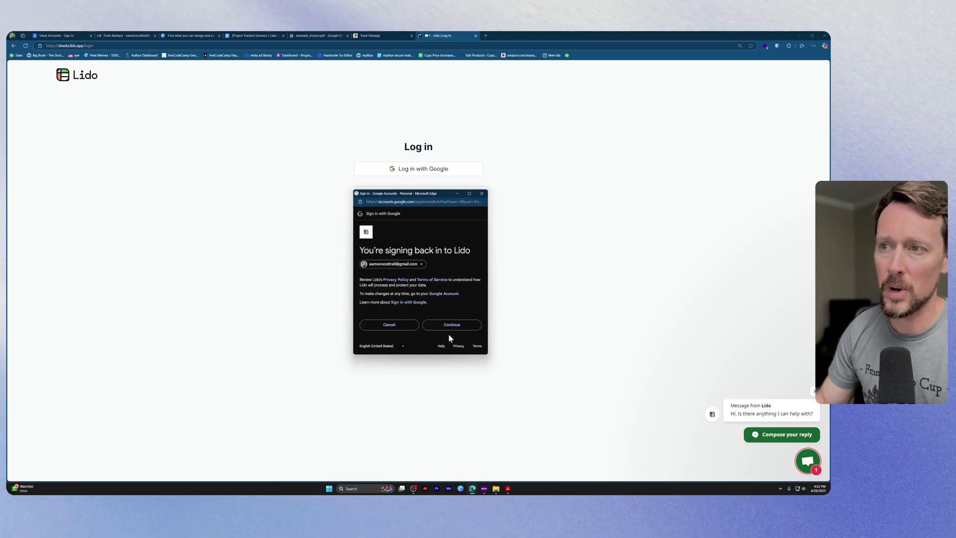
left_click(452, 326)
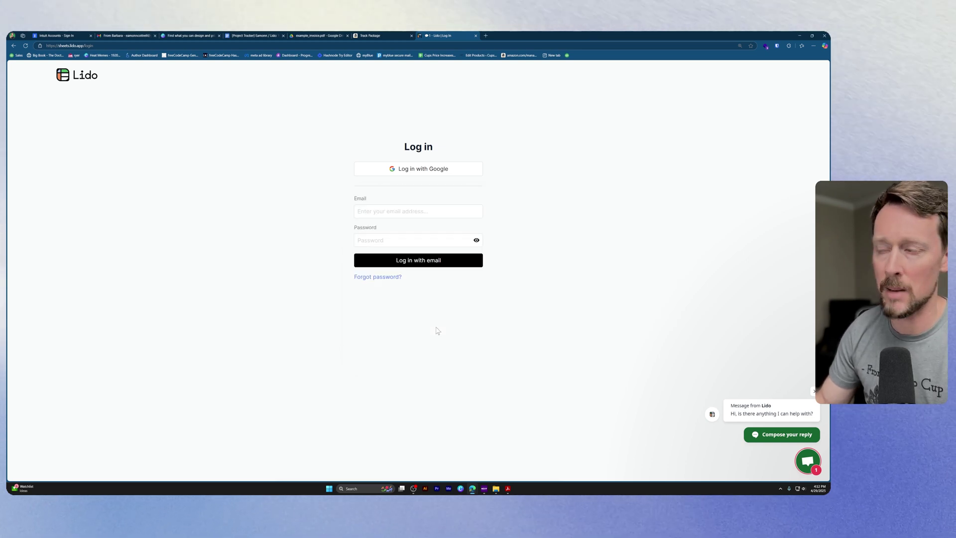
left_click(422, 314)
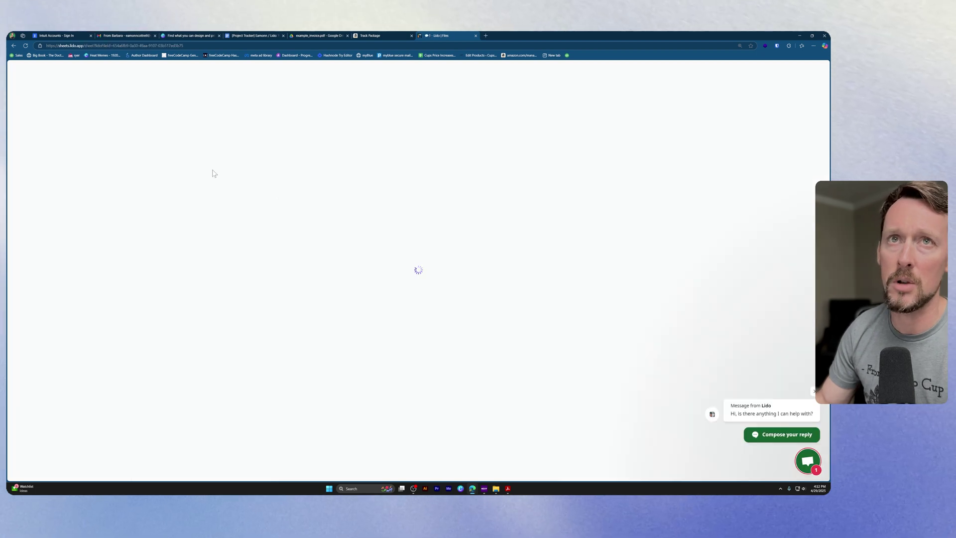
Step: Zoom the blank sheet in twice and start Extract Data with a document upload
key("ctrl+plus")
key("ctrl+plus")
key("ctrl+plus")
key("ctrl+plus")
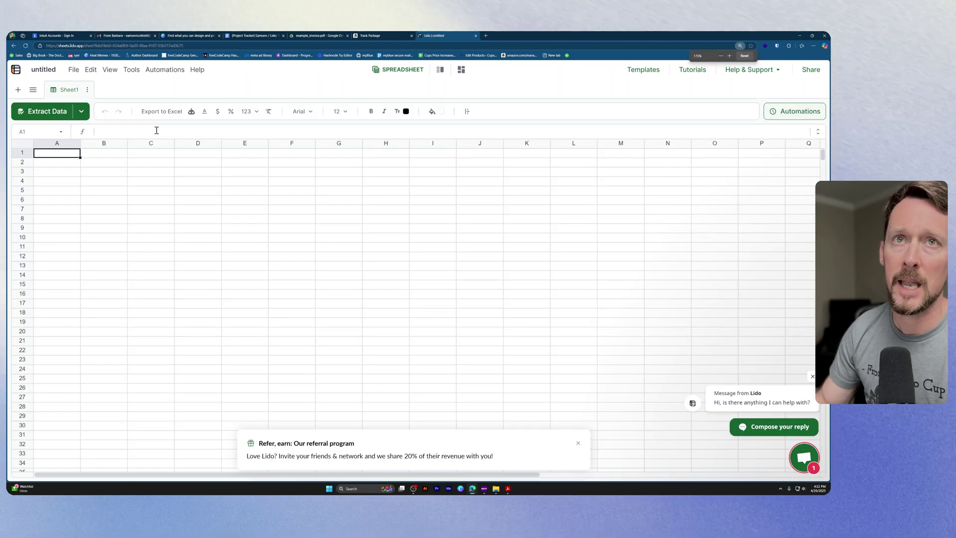
key("ctrl+plus")
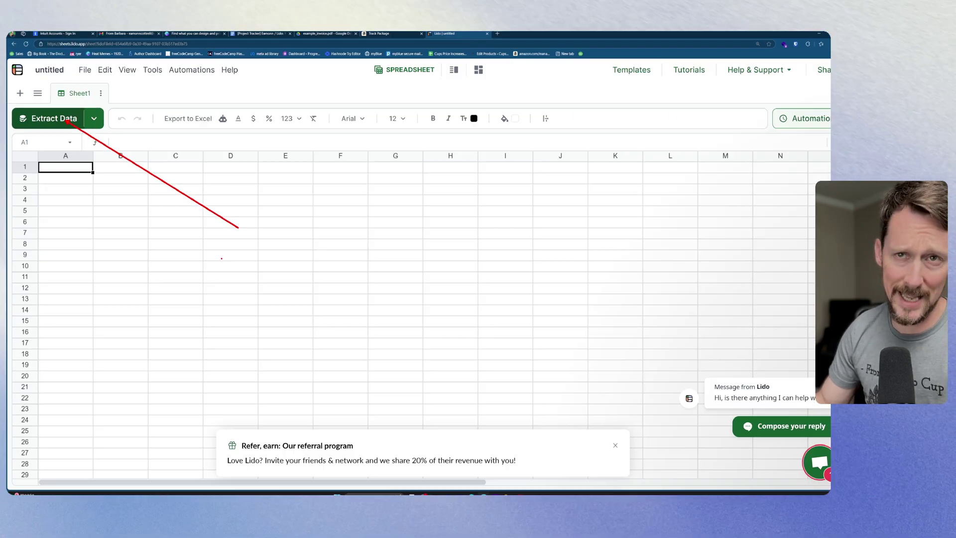
left_click(52, 118)
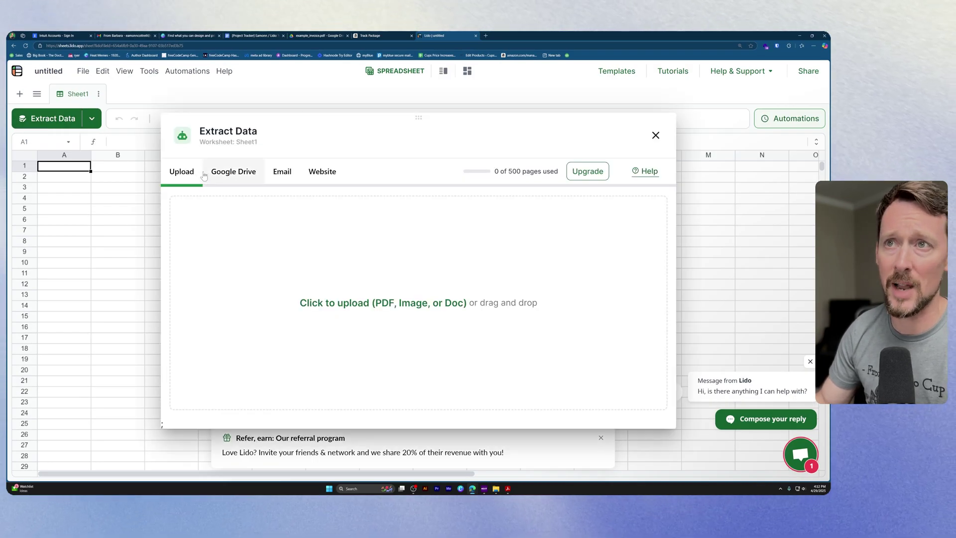
left_click(376, 307)
Step: Upload example_invoice.pdf to the Extract Data dialog
left_click(292, 226)
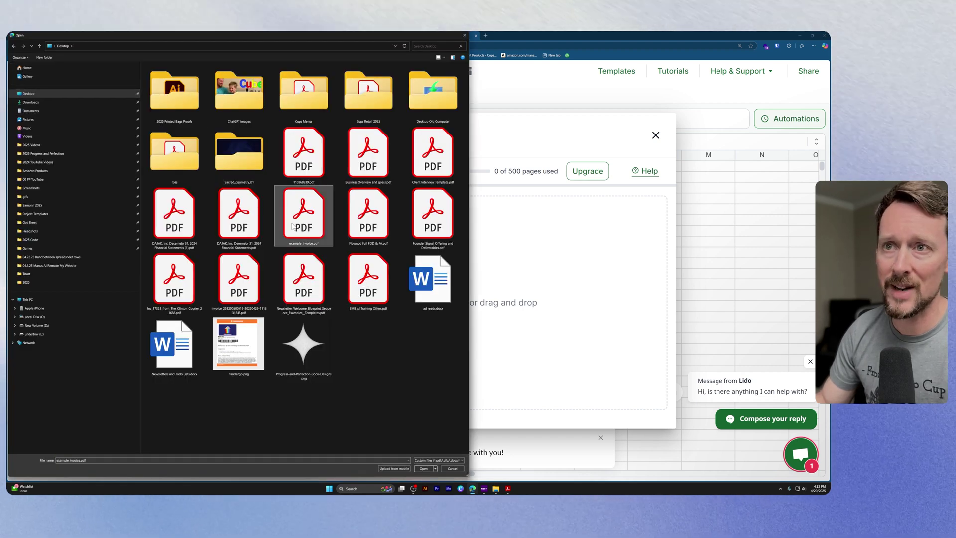
double_click(292, 226)
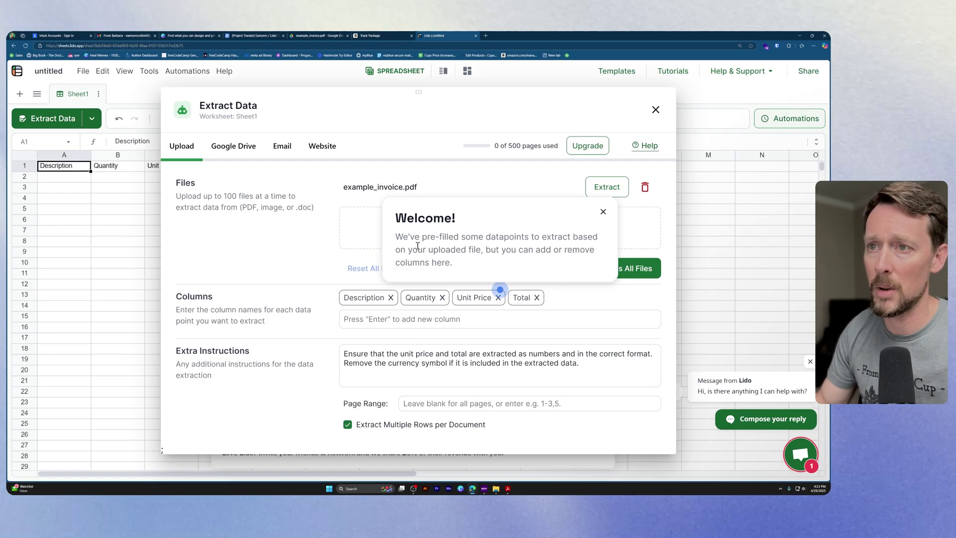
Step: Dismiss the welcome tip and check the invoice PDF's fields in Acrobat
left_click(603, 213)
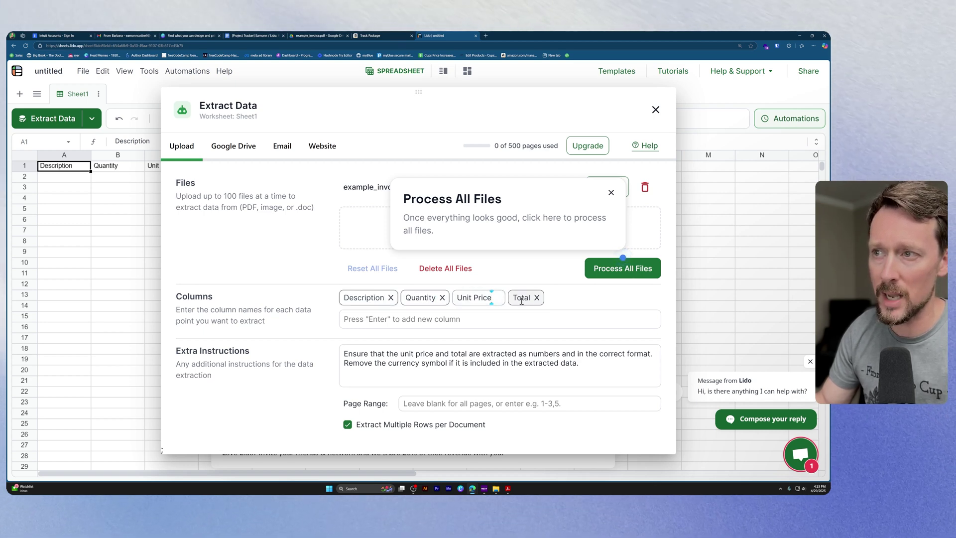
left_click(509, 489)
scroll(479, 344, "up", 2)
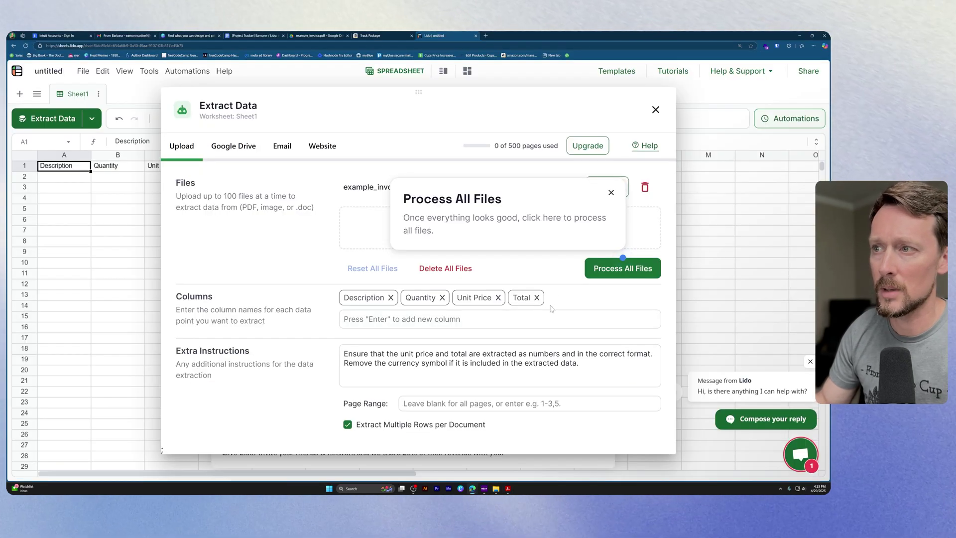
Step: Add a Date extraction column and remove the Unit Price column
left_click(519, 318)
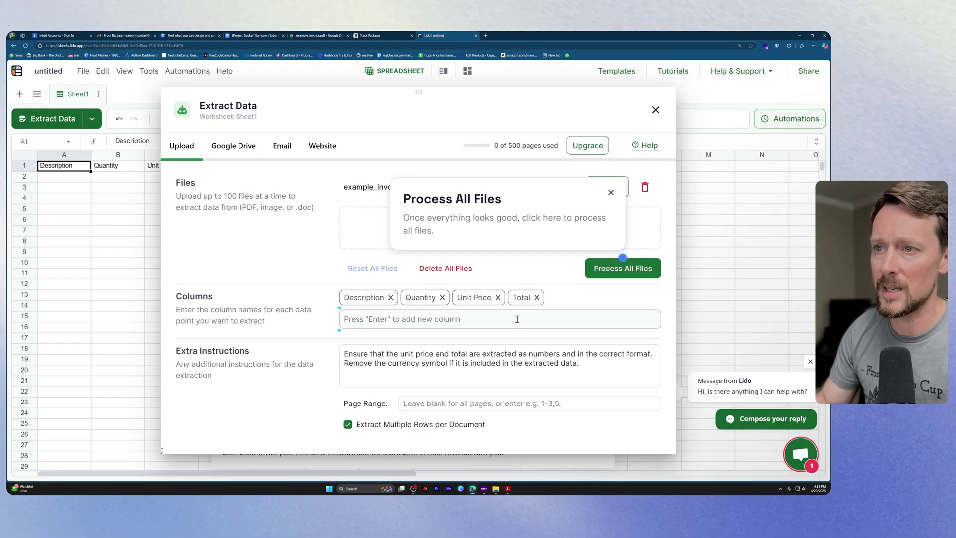
type("Date")
key("Return")
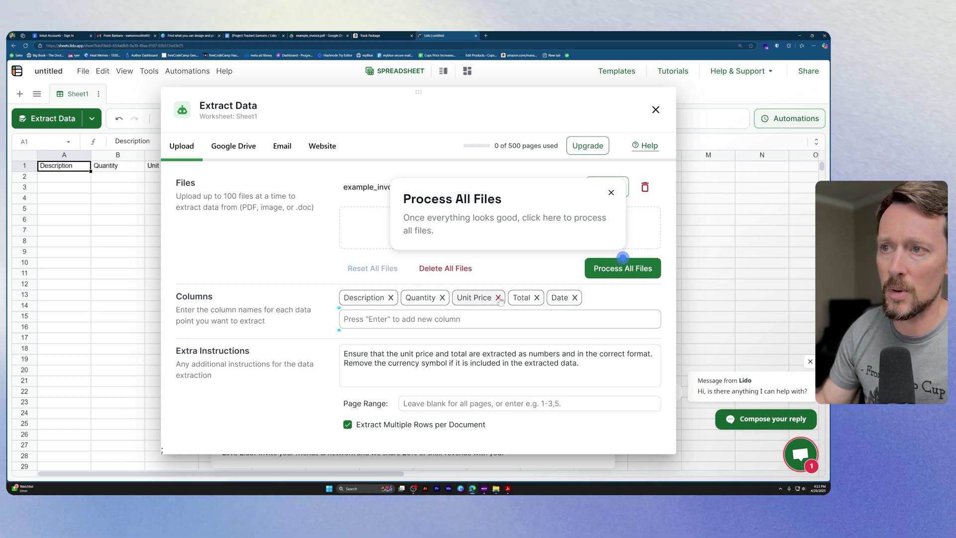
left_click(498, 298)
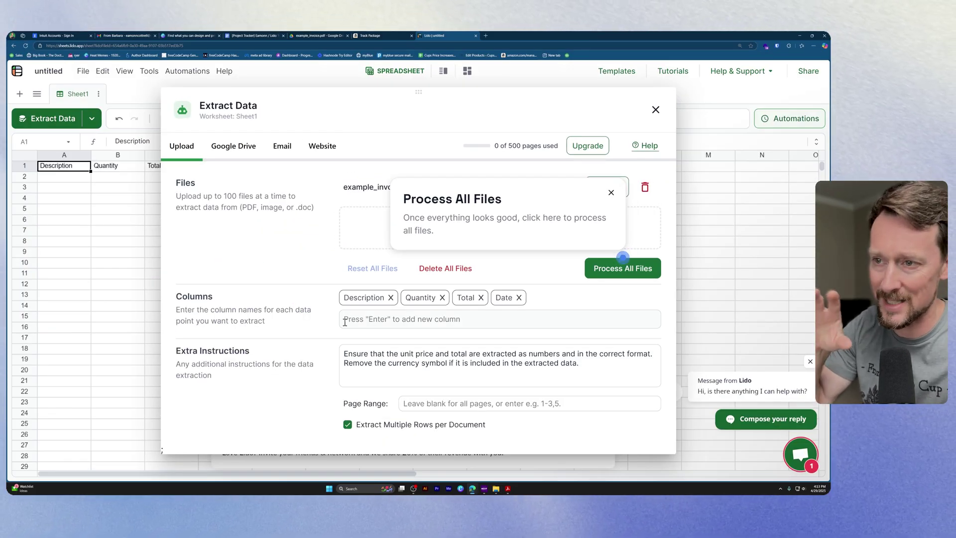
Step: Delete all text from Extra Instructions and dismiss the Process All Files tip
left_click(526, 376)
key("ctrl+a")
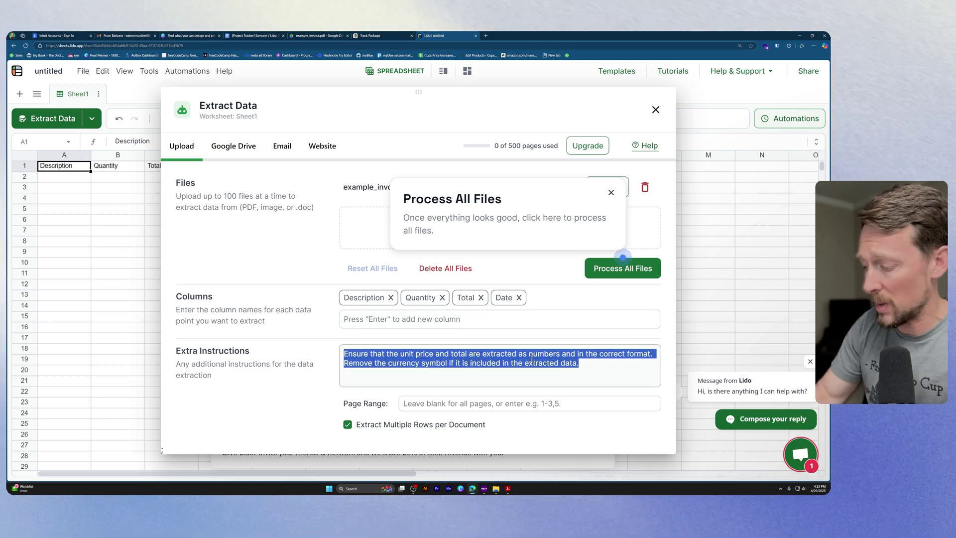
key("BackSpace")
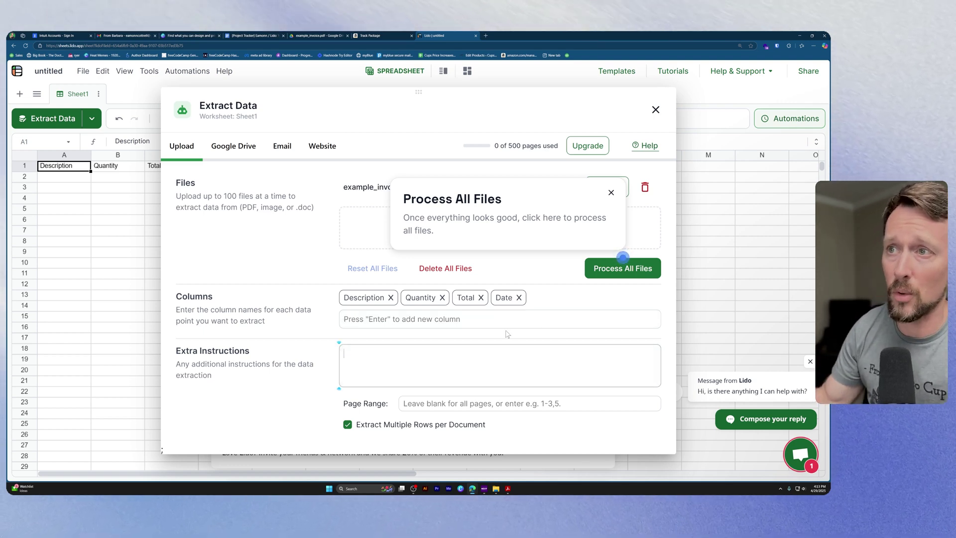
left_click(611, 193)
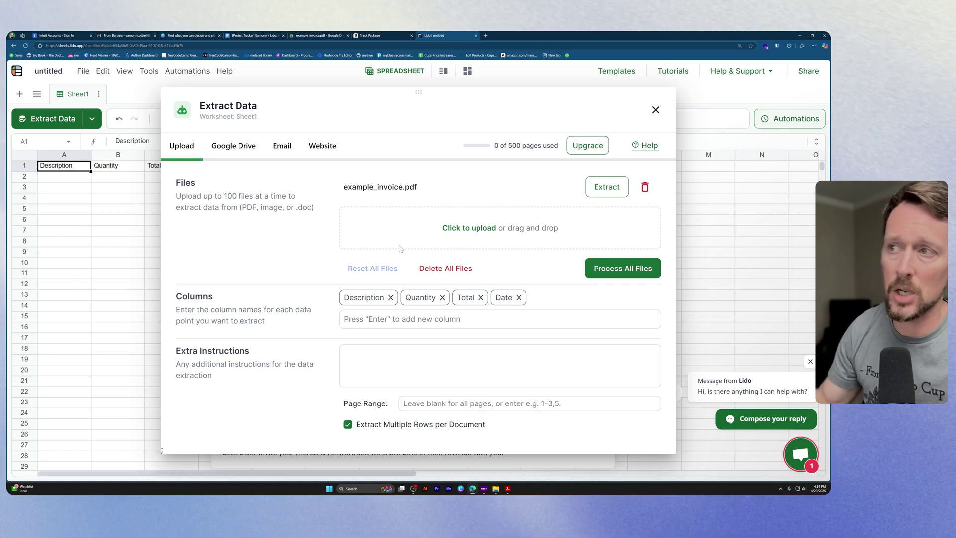
Step: Process the invoice into sheet rows, then export as untitled.xlsx and open it in Excel
left_click(628, 274)
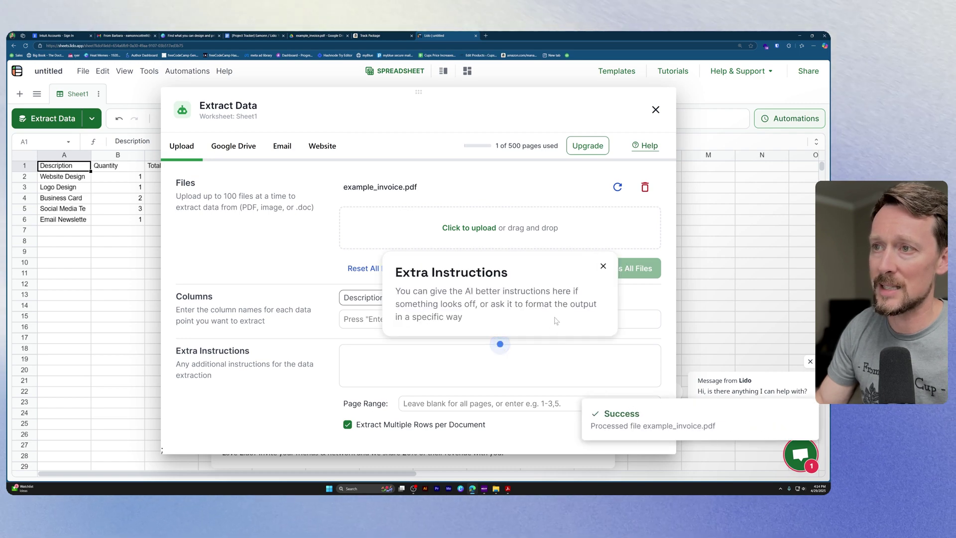
left_click(656, 110)
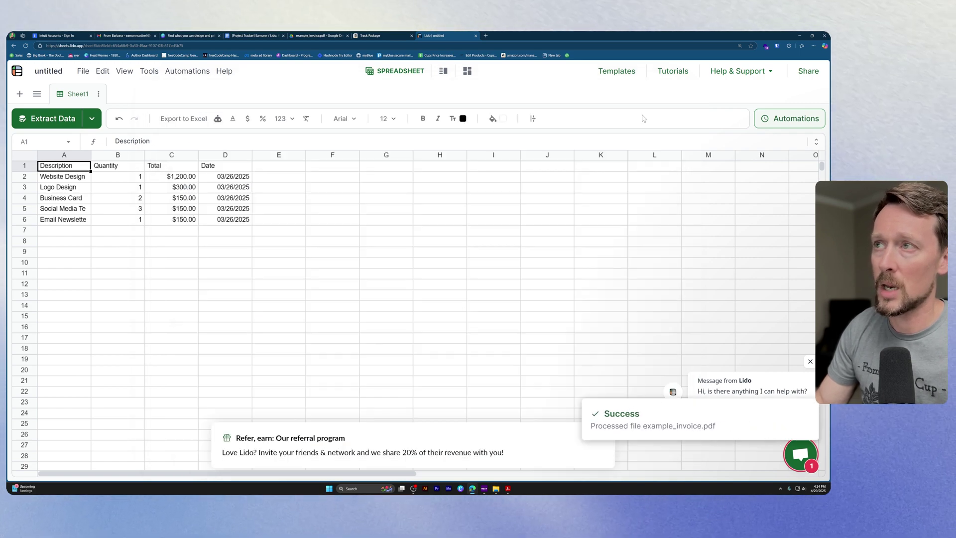
left_click(185, 198)
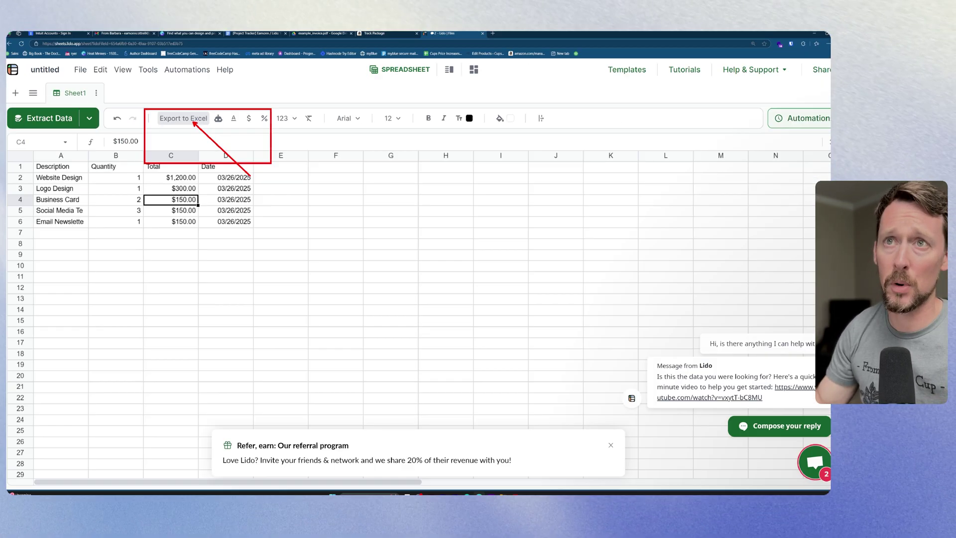
left_click(179, 119)
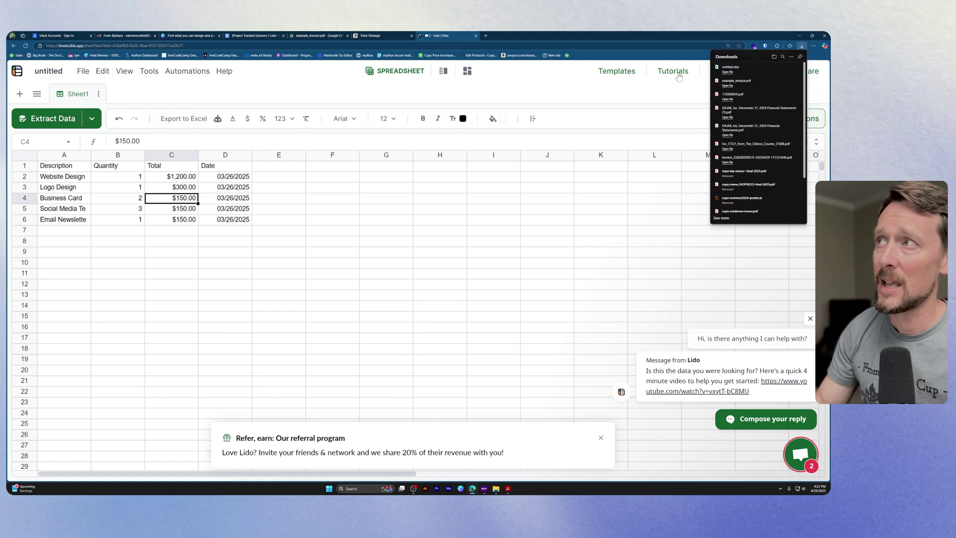
left_click(729, 72)
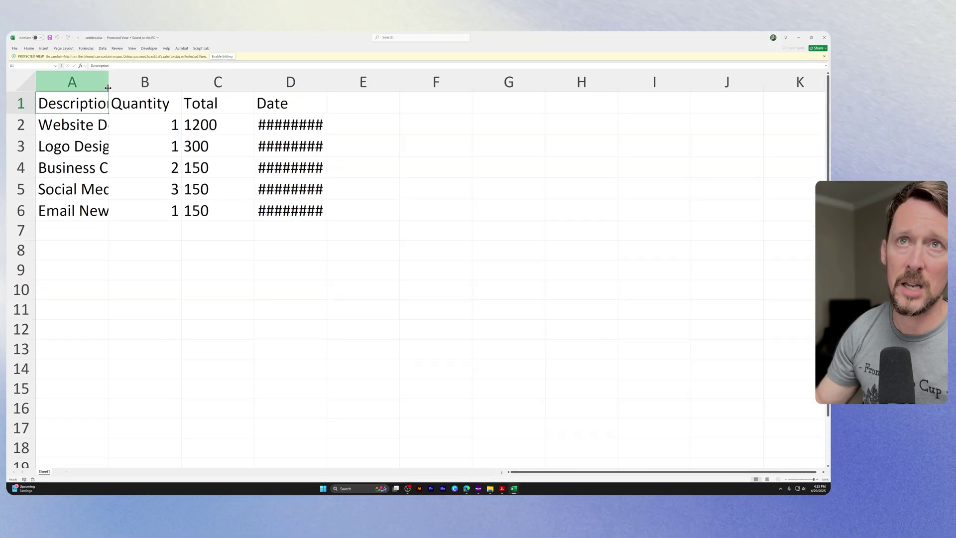
Step: Select all cells and AutoFit the column widths of A–D
key("ctrl+a")
key("alt+h")
key("o")
key("i")
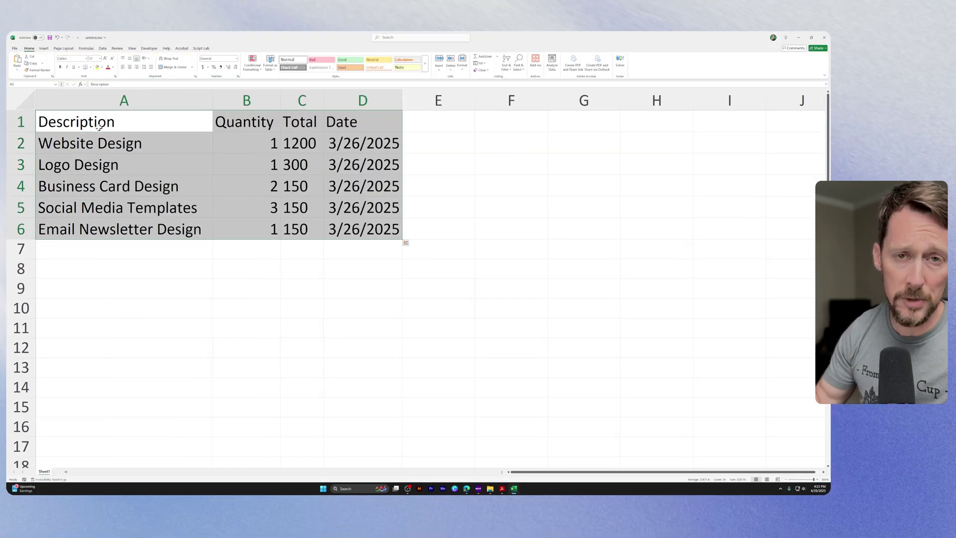